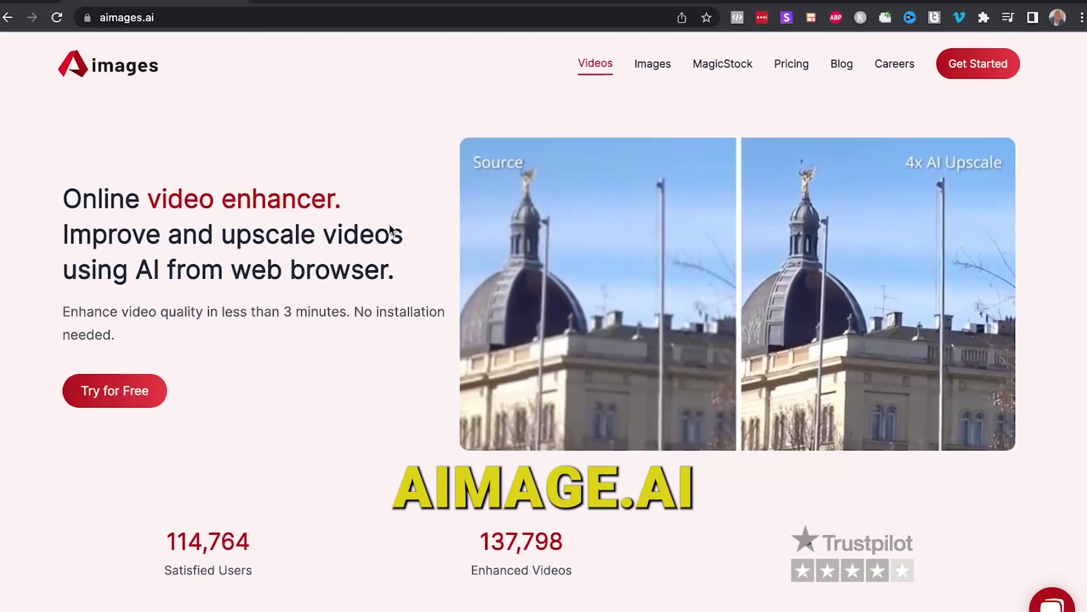
{"action": "scroll", "coordinate": [389, 229], "scroll_direction": "down", "scroll_amount": 3}
{"action": "scroll", "coordinate": [389, 227], "scroll_direction": "down", "scroll_amount": 3}
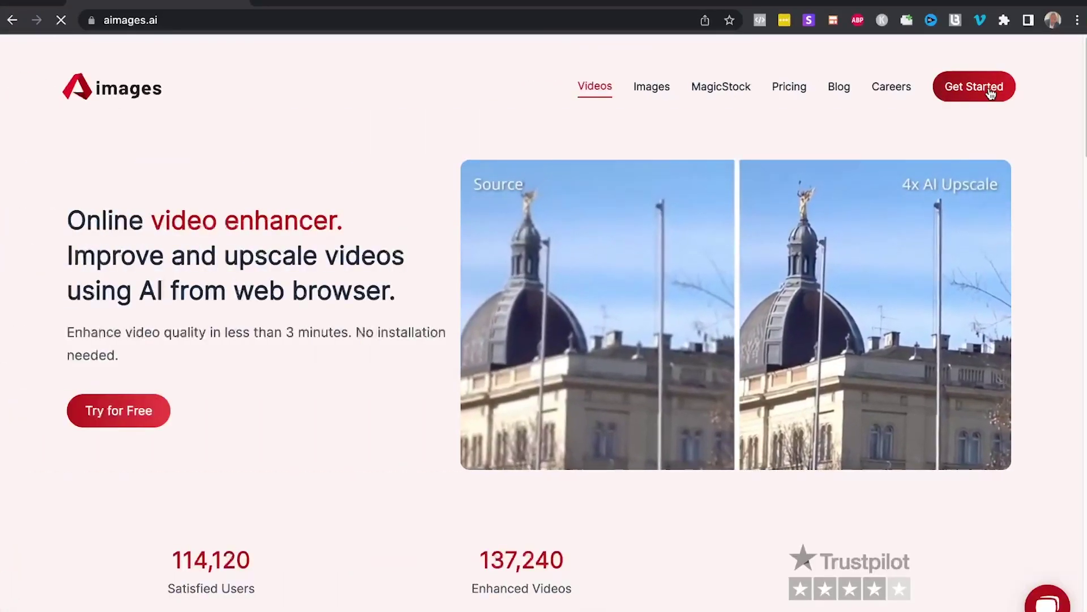
Enter the signed-in dashboard and go to the Video Enhancer's Videos page
{"action": "left_click", "coordinate": [108, 89]}
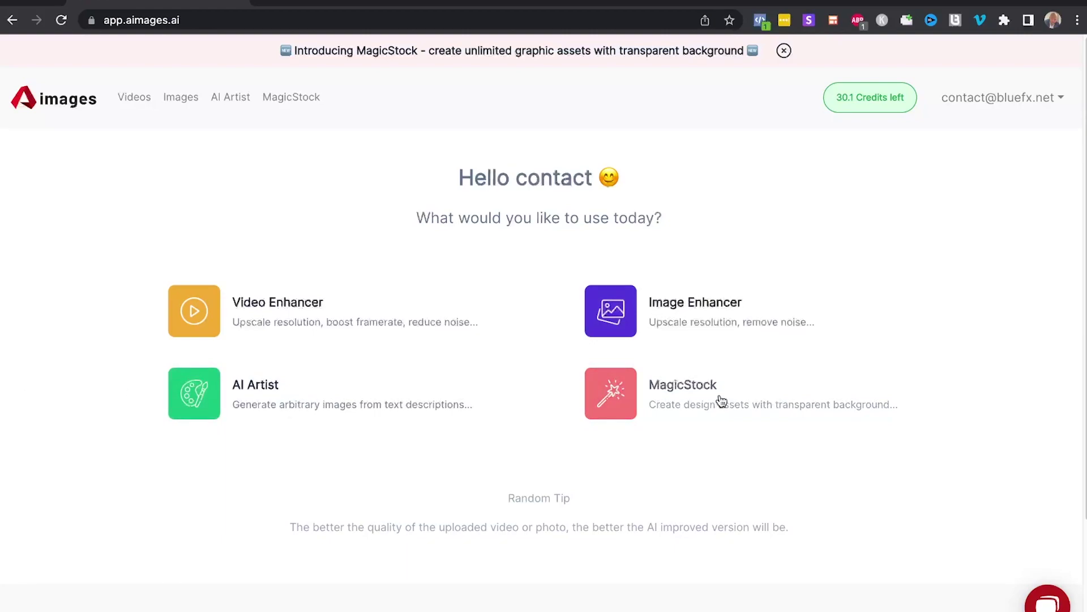
{"action": "left_click", "coordinate": [280, 313]}
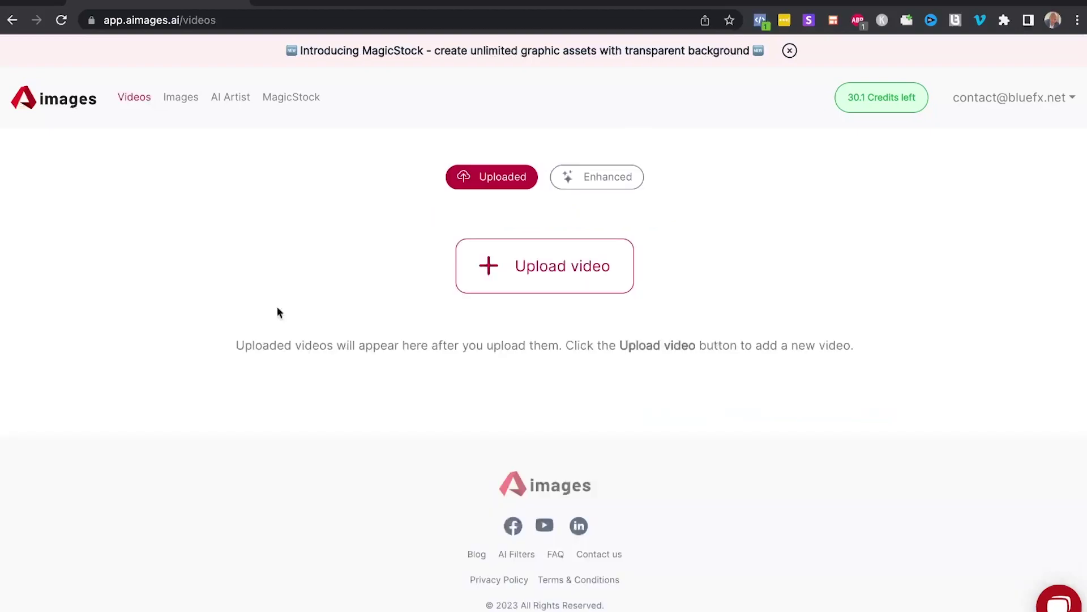
Upload feynman_cut.mp4 from the footage folder into the video upload dialog and finish
{"action": "left_click", "coordinate": [556, 280]}
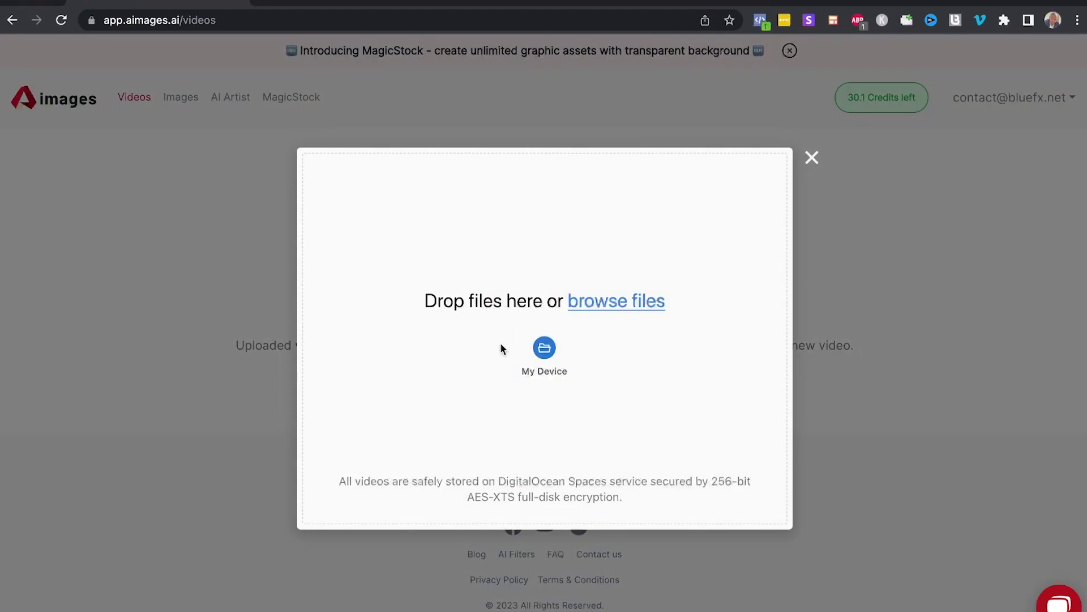
{"action": "left_click_drag", "start_coordinate": [372, 10], "coordinate": [589, 1]}
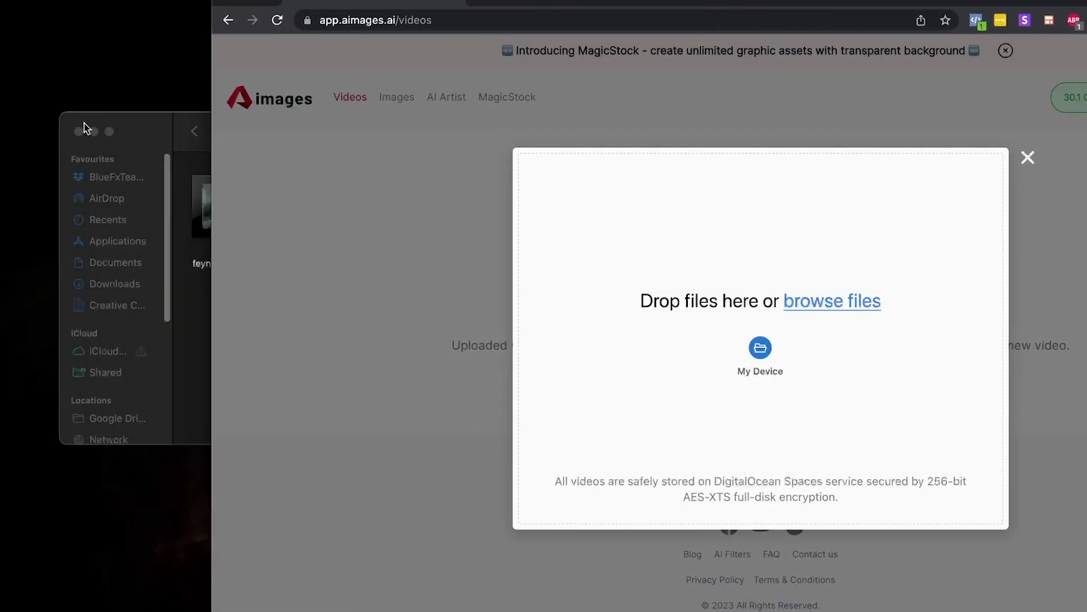
{"action": "left_click_drag", "start_coordinate": [136, 125], "coordinate": [103, 197]}
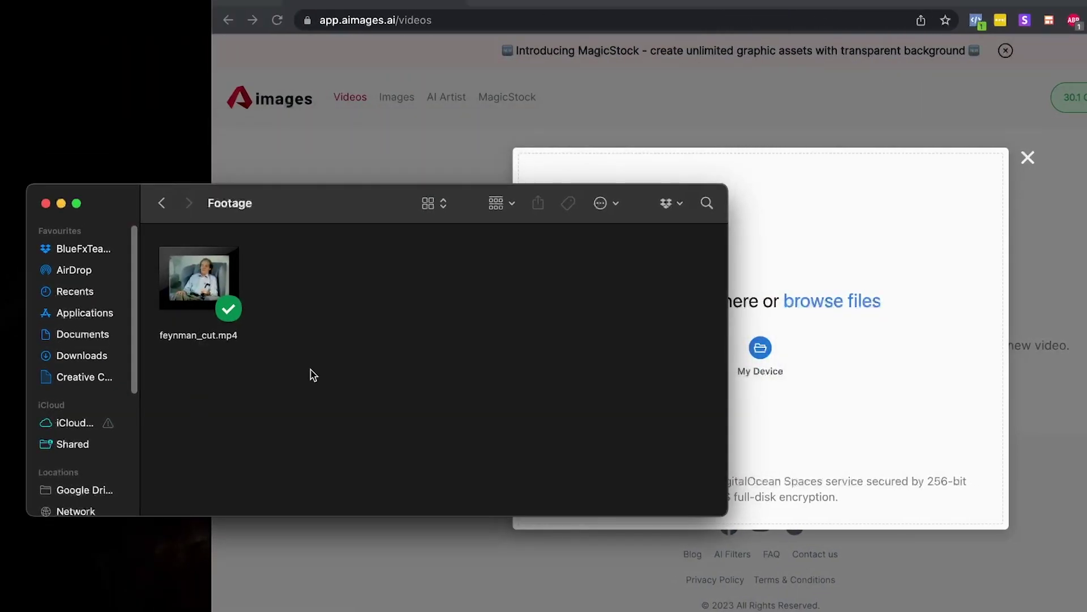
{"action": "left_click_drag", "start_coordinate": [182, 275], "coordinate": [767, 304]}
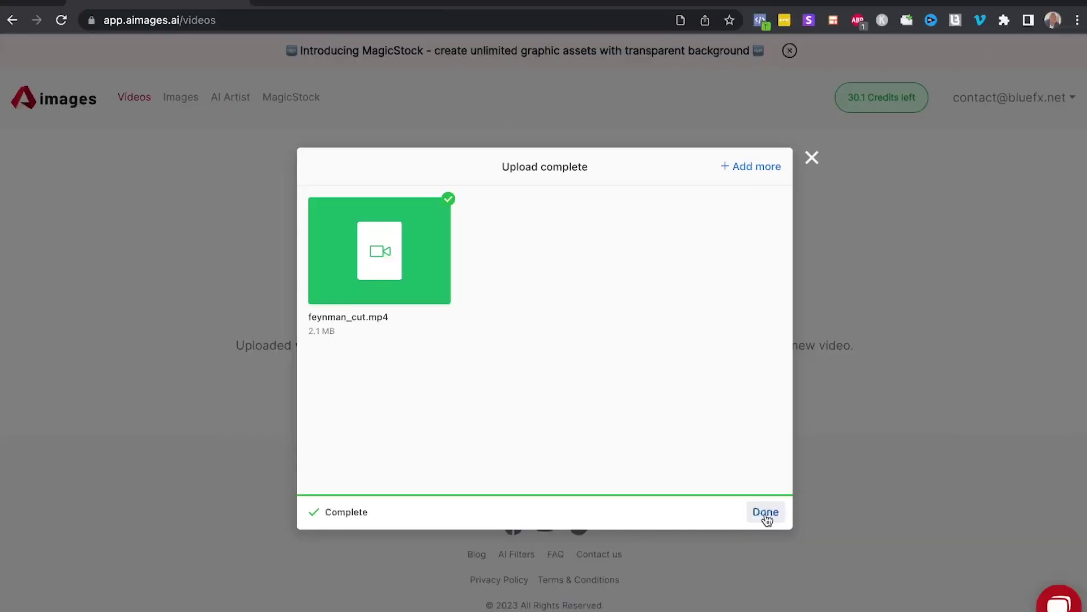
{"action": "left_click", "coordinate": [765, 513]}
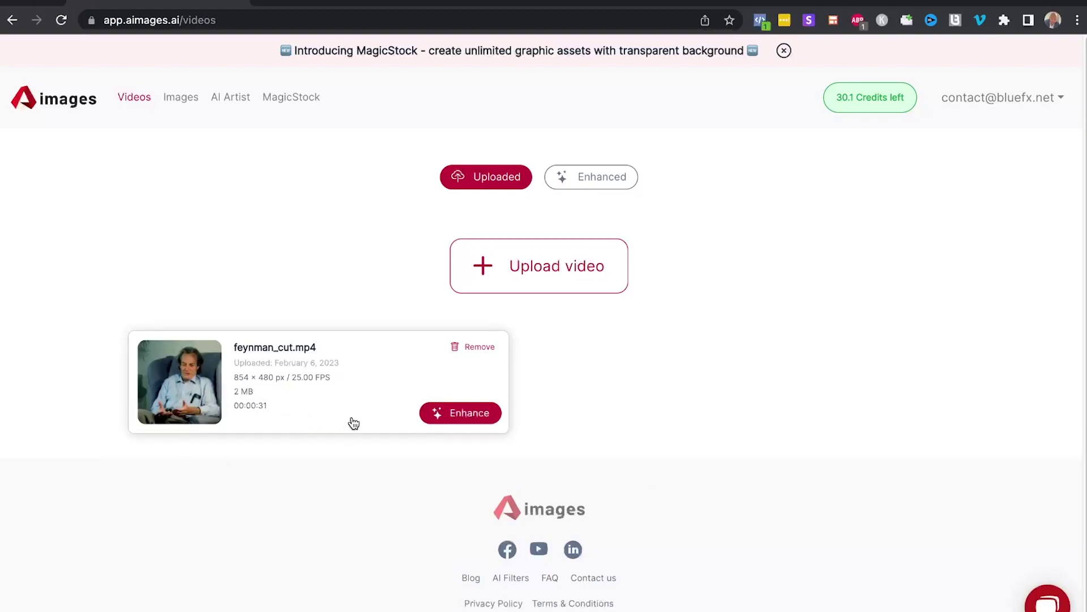
Apply the 200% AI Upscale v2.1 filter to feynman_cut.mp4 and run Full Process
{"action": "left_click", "coordinate": [468, 416]}
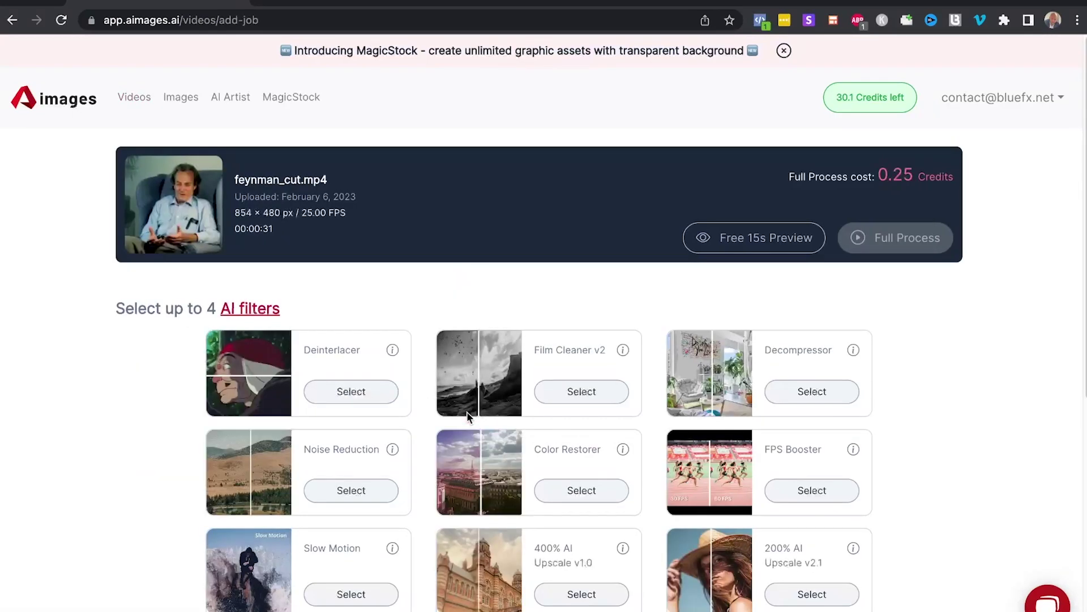
{"action": "scroll", "coordinate": [90, 386], "scroll_direction": "down", "scroll_amount": 3}
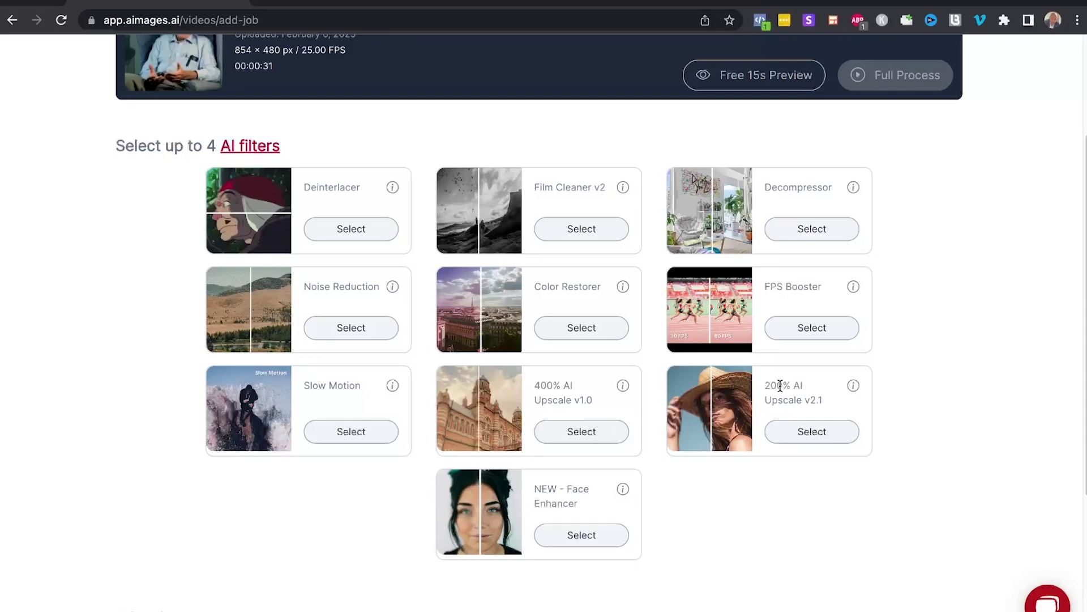
{"action": "left_click", "coordinate": [809, 433]}
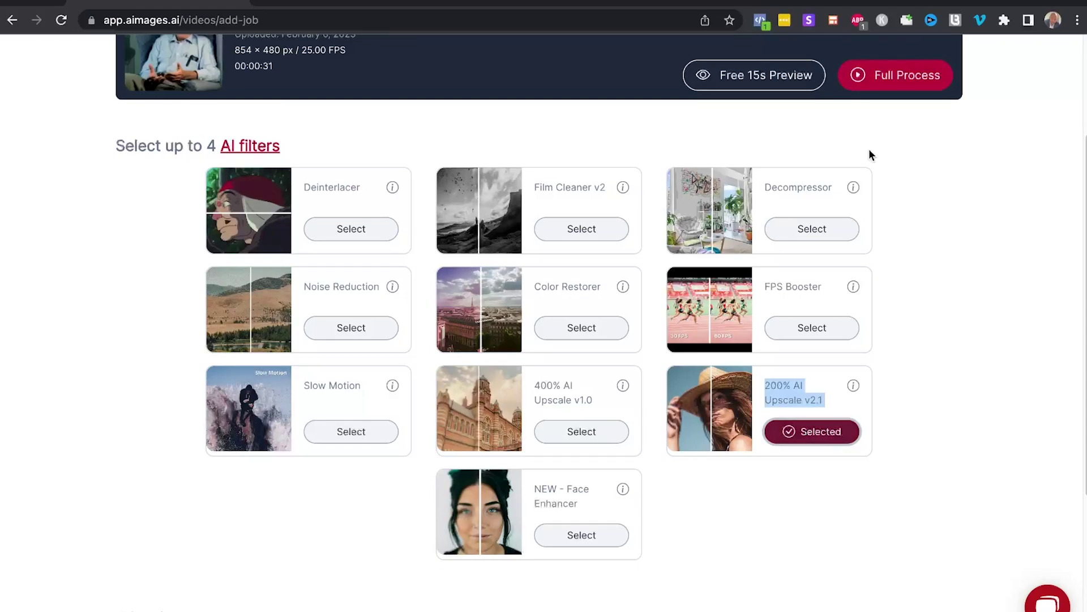
{"action": "scroll", "coordinate": [972, 251], "scroll_direction": "up", "scroll_amount": 3}
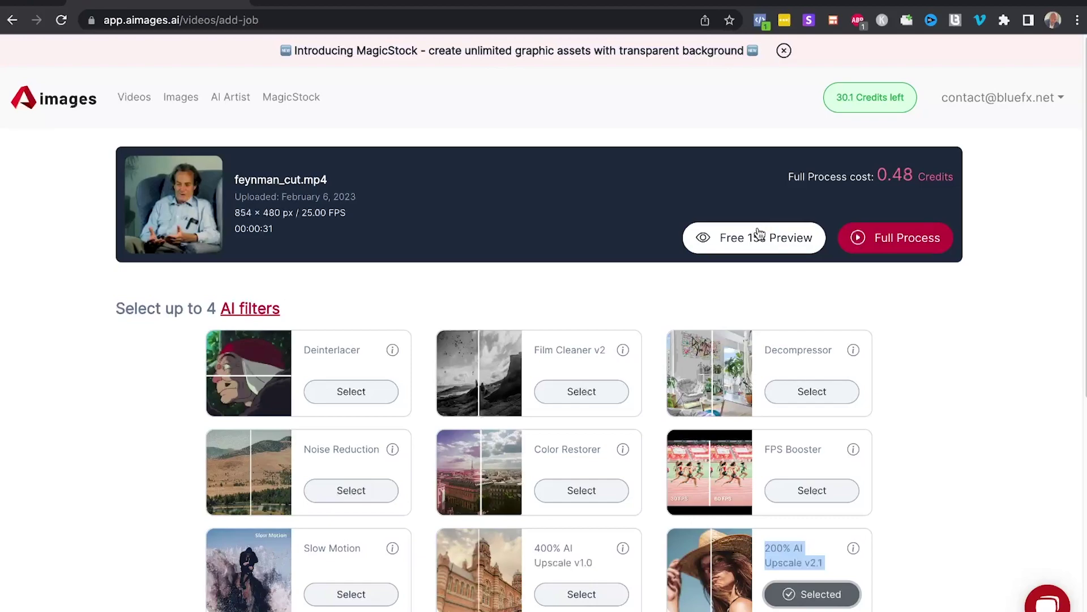
{"action": "left_click", "coordinate": [892, 248]}
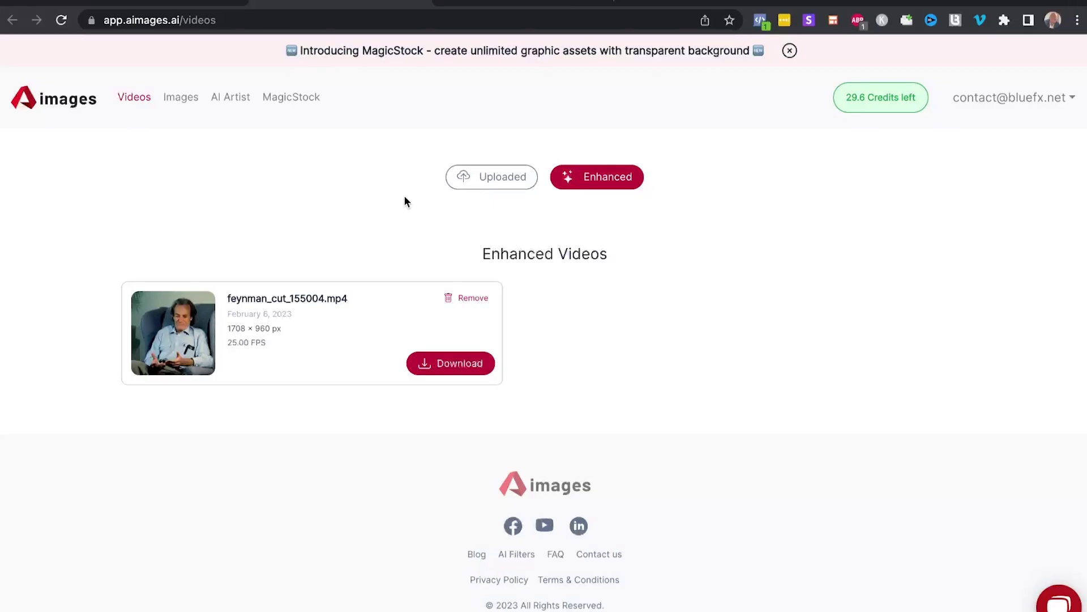
Check the Uploaded and Enhanced lists, then download feynman_cut_155004.mp4
{"action": "left_click", "coordinate": [473, 189]}
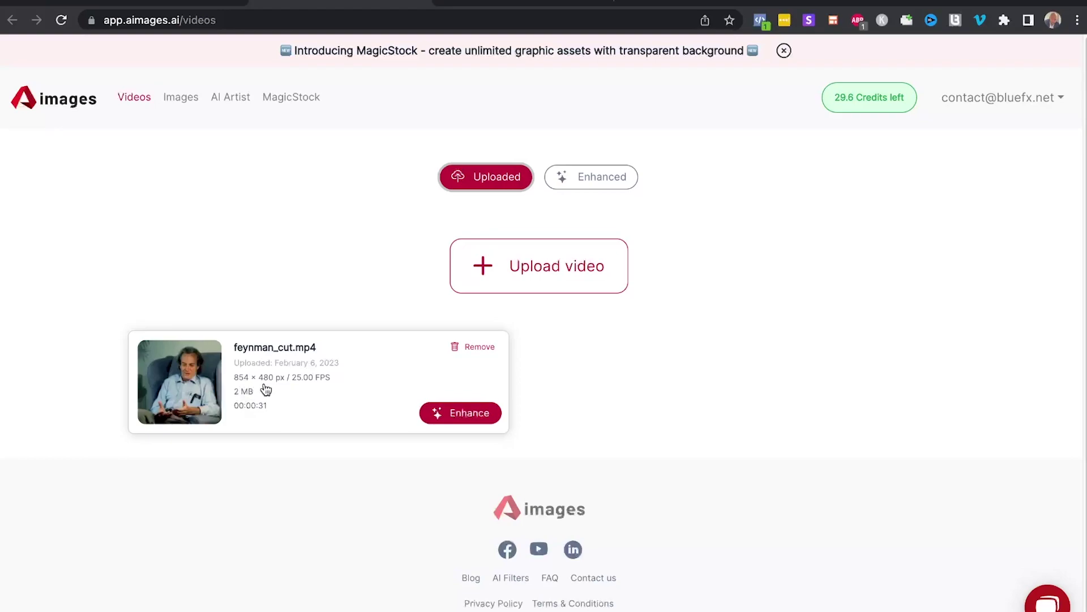
{"action": "left_click", "coordinate": [604, 190]}
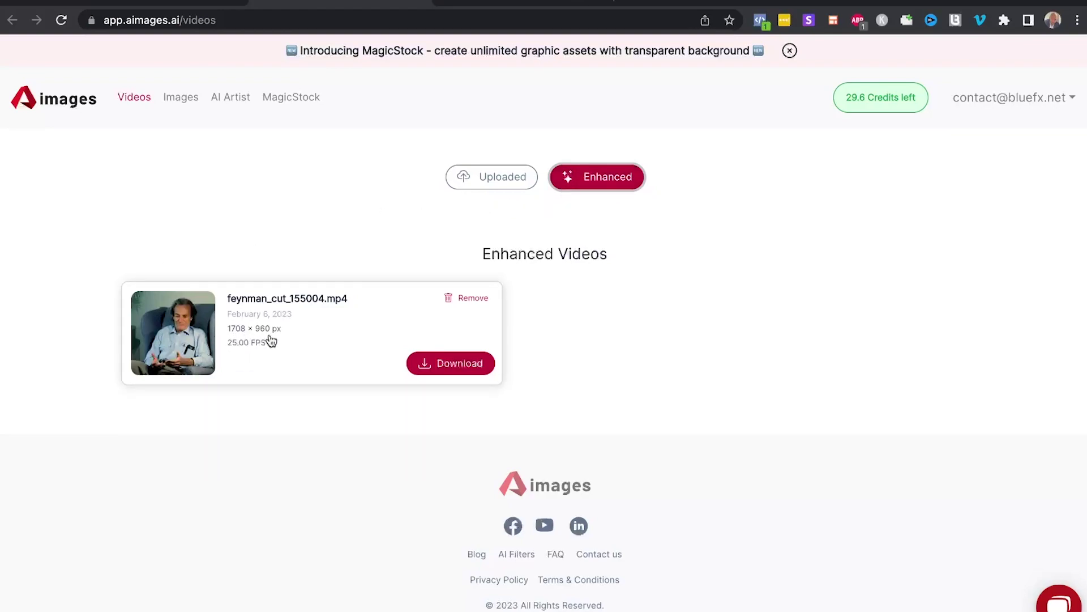
{"action": "left_click", "coordinate": [450, 363]}
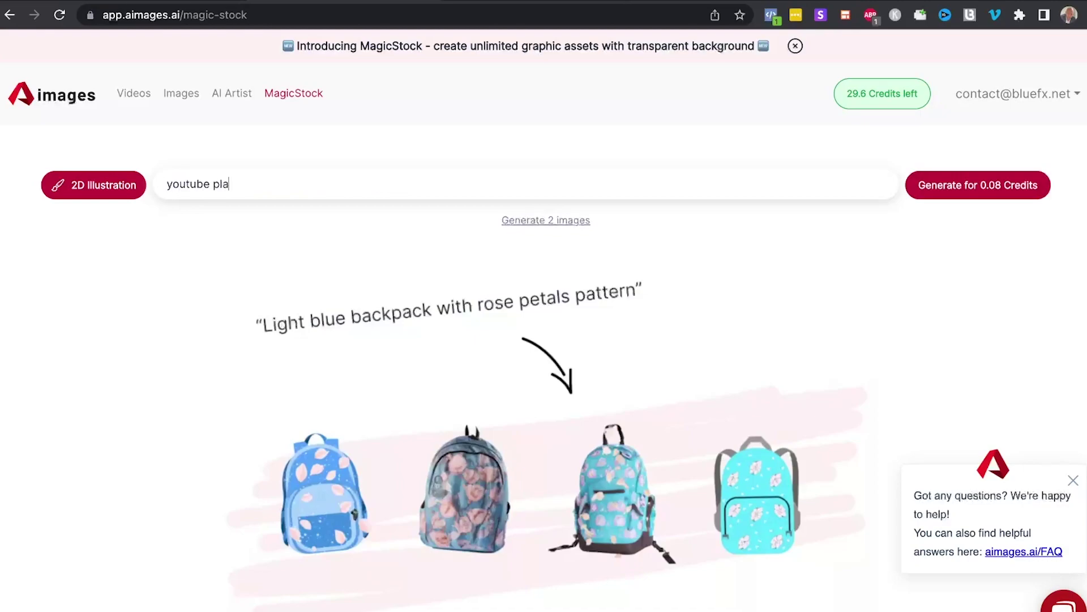
Generate images for the 'youtube play button' prompt and open the first image's options
{"action": "left_click", "coordinate": [942, 200]}
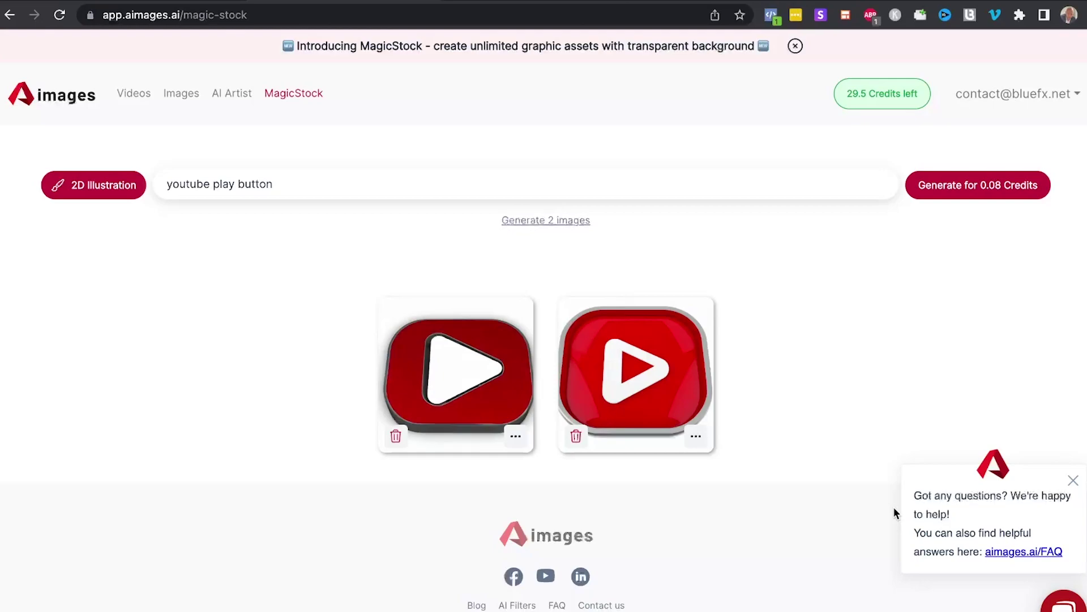
{"action": "left_click", "coordinate": [516, 437]}
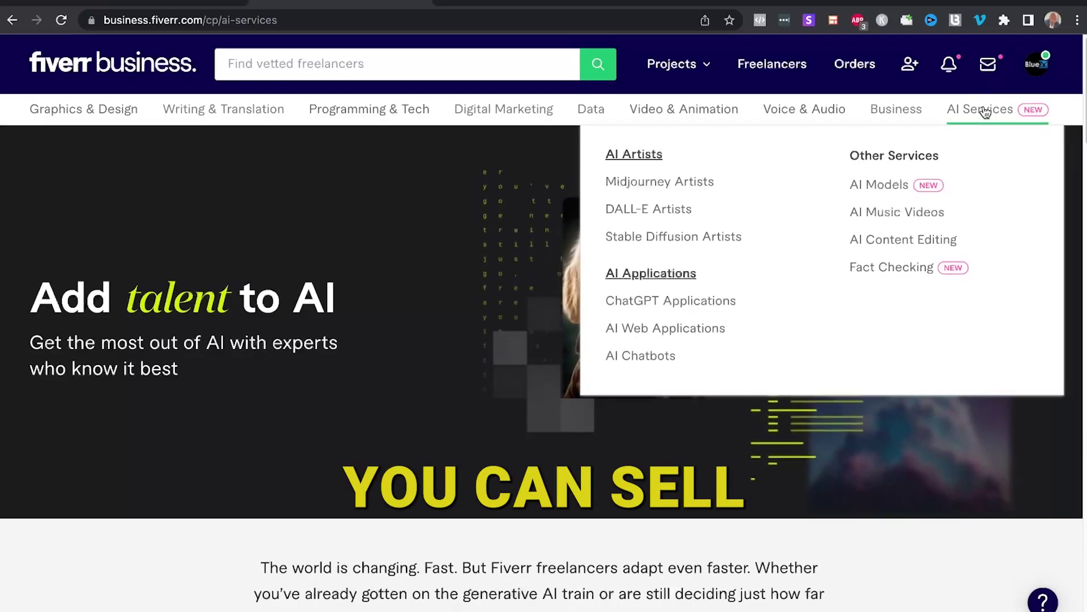
{"action": "left_click", "coordinate": [623, 188]}
{"action": "scroll", "coordinate": [580, 309], "scroll_direction": "down", "scroll_amount": 2}
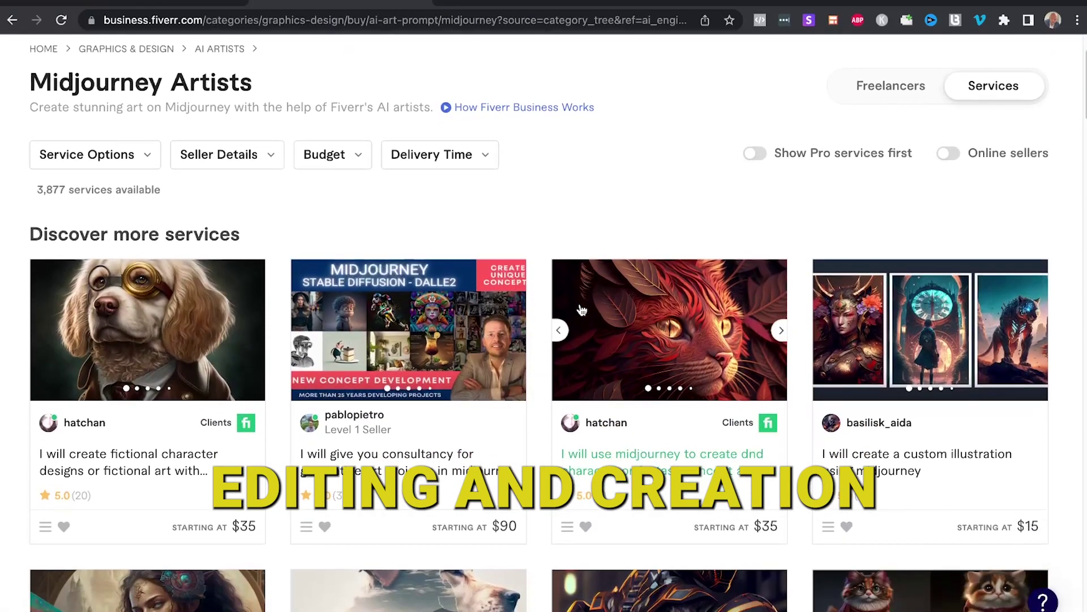
{"action": "scroll", "coordinate": [582, 309], "scroll_direction": "down", "scroll_amount": 5}
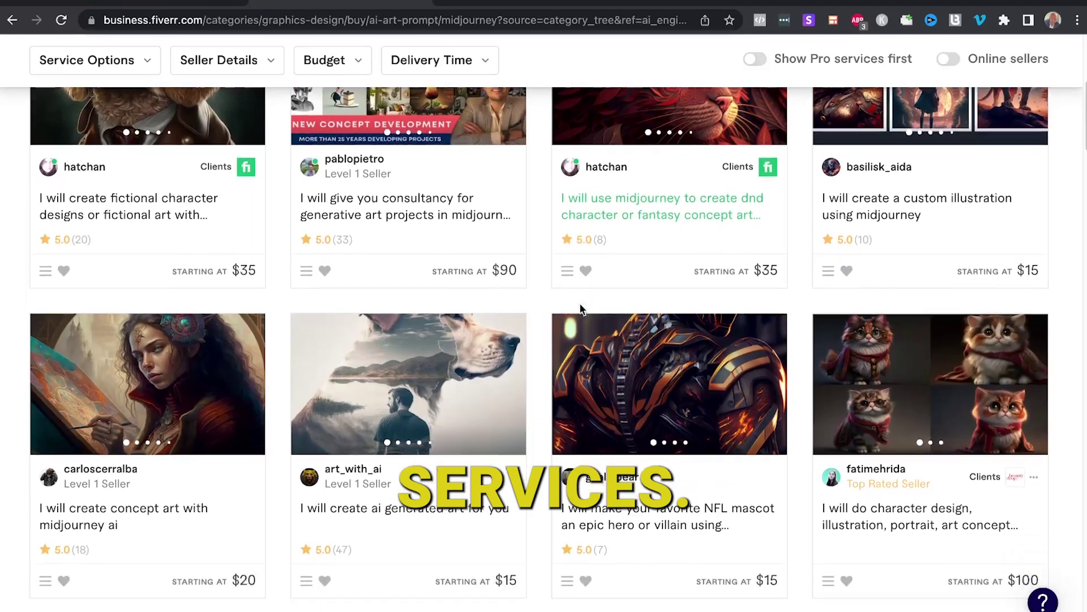
{"action": "scroll", "coordinate": [580, 307], "scroll_direction": "down", "scroll_amount": 3}
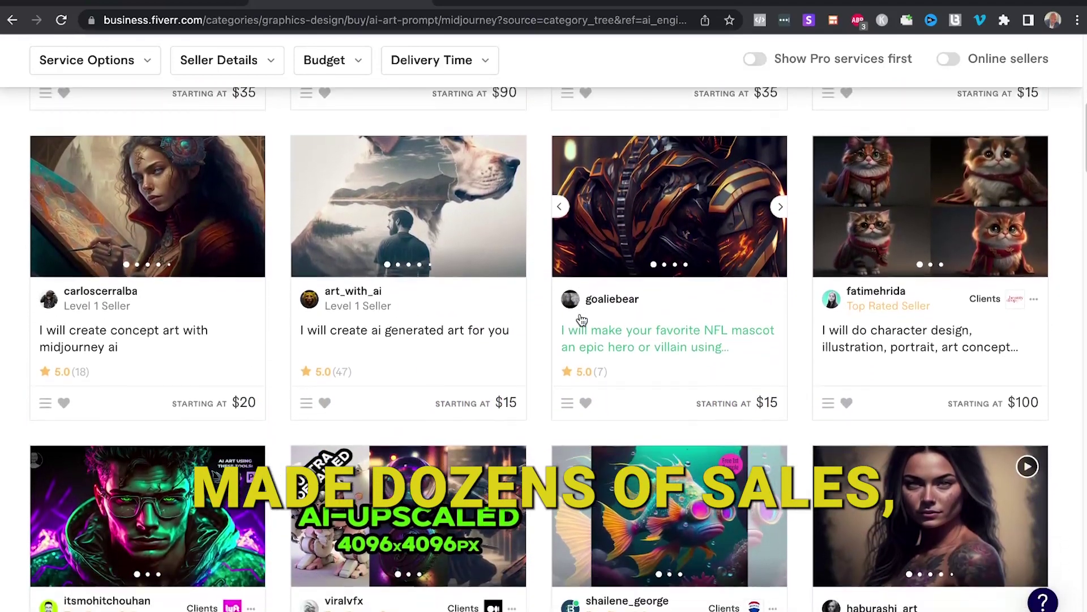
{"action": "scroll", "coordinate": [581, 320], "scroll_direction": "down", "scroll_amount": 7}
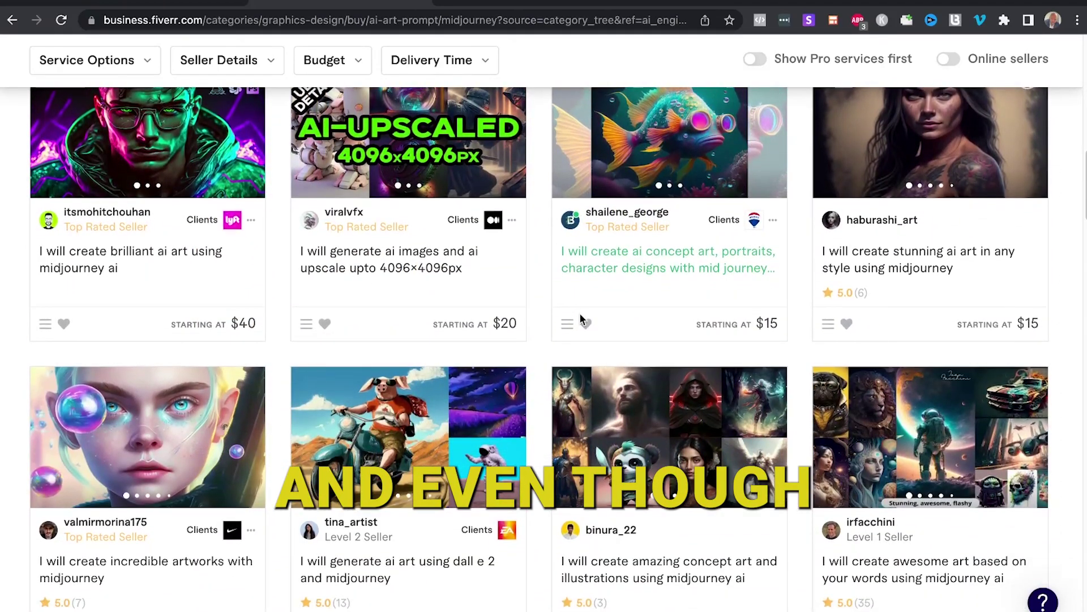
{"action": "scroll", "coordinate": [580, 314], "scroll_direction": "up", "scroll_amount": 1}
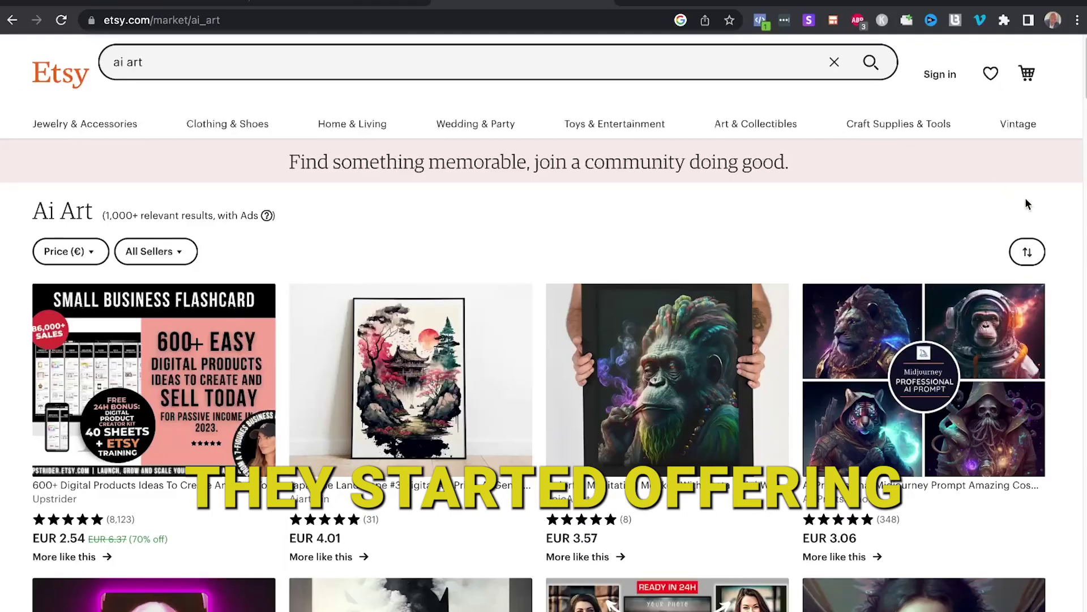
{"action": "scroll", "coordinate": [981, 190], "scroll_direction": "down", "scroll_amount": 5}
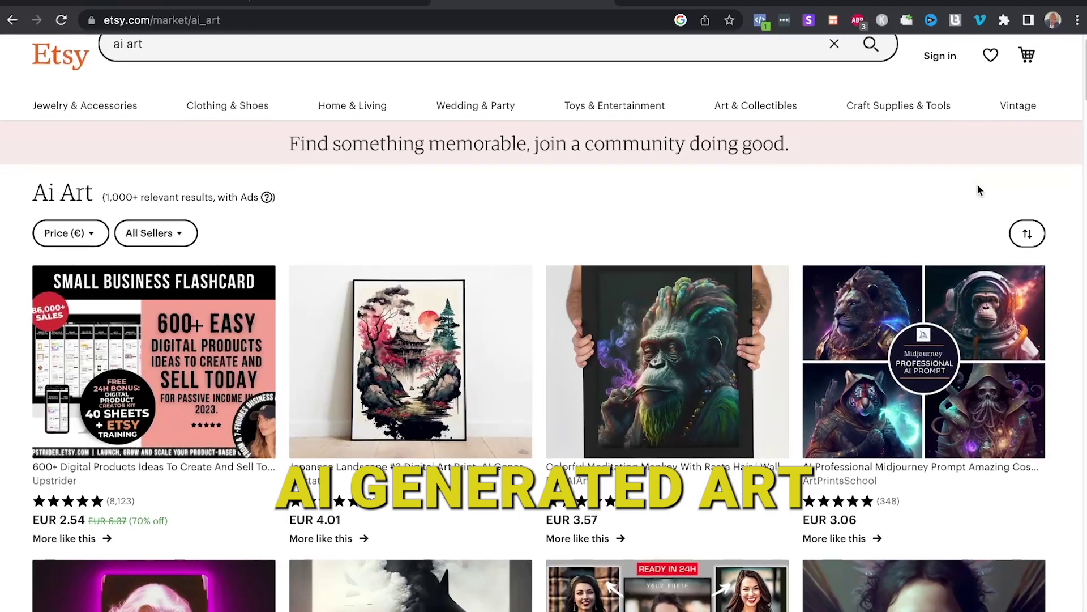
{"action": "scroll", "coordinate": [1061, 244], "scroll_direction": "down", "scroll_amount": 6}
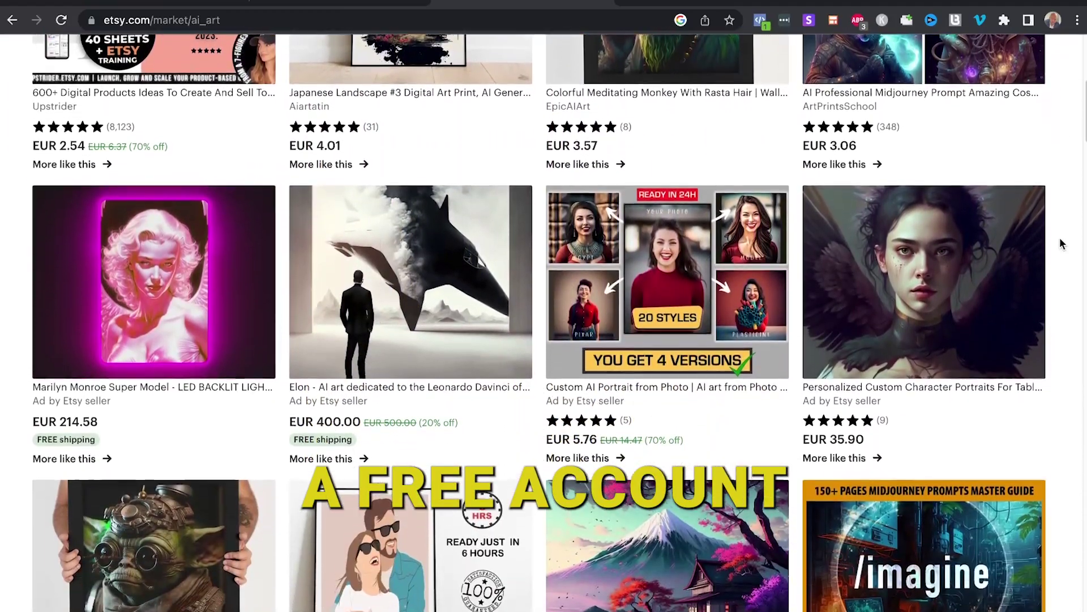
{"action": "scroll", "coordinate": [1061, 244], "scroll_direction": "down", "scroll_amount": 7}
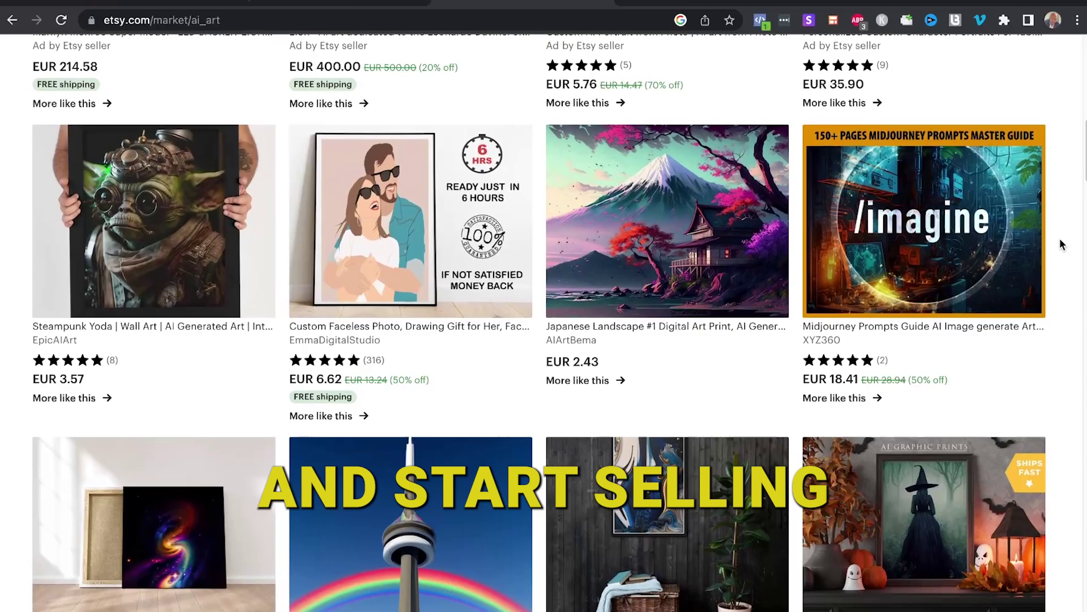
{"action": "scroll", "coordinate": [1061, 244], "scroll_direction": "down", "scroll_amount": 5}
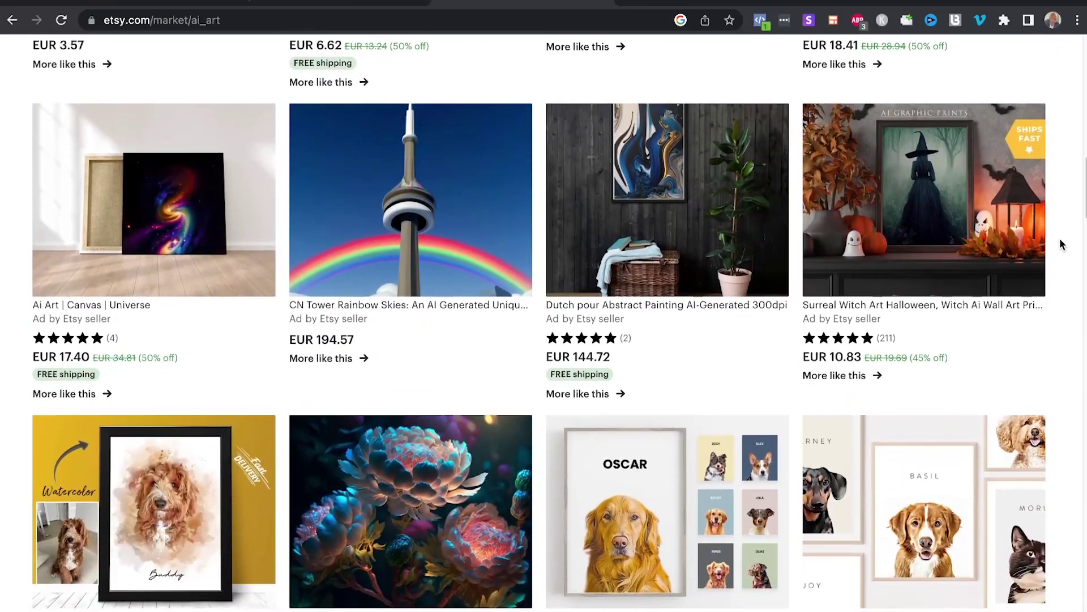
{"action": "scroll", "coordinate": [1061, 243], "scroll_direction": "down", "scroll_amount": 4}
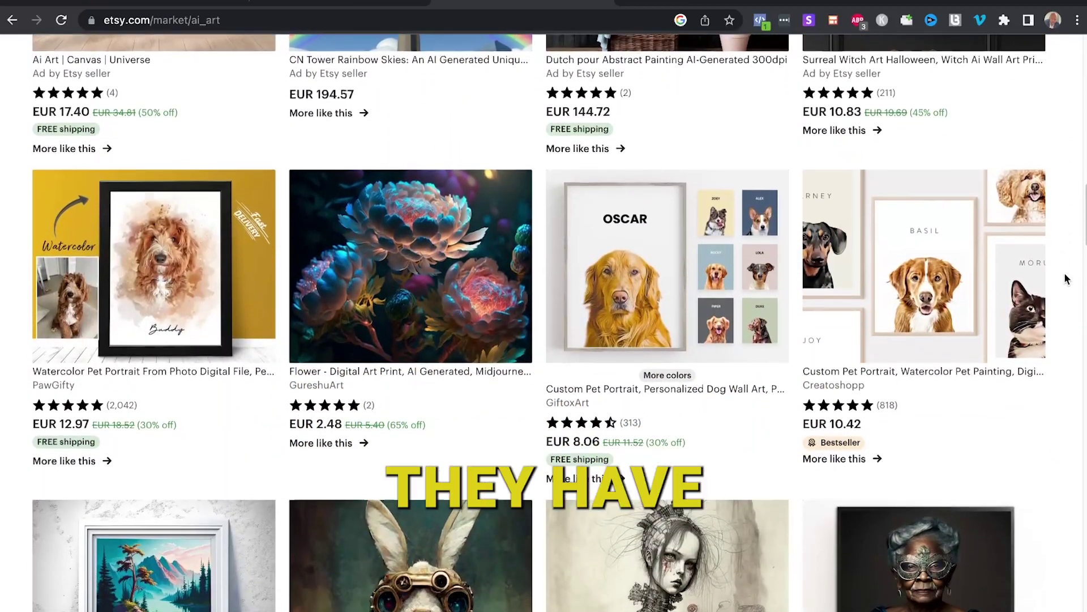
{"action": "scroll", "coordinate": [1066, 279], "scroll_direction": "down", "scroll_amount": 4}
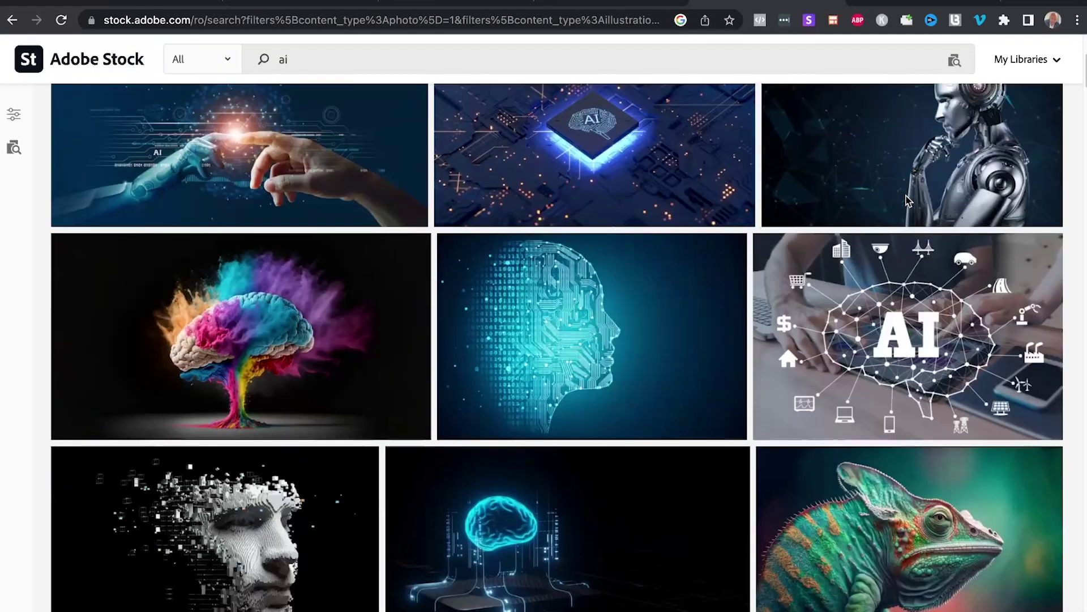
{"action": "scroll", "coordinate": [908, 201], "scroll_direction": "down", "scroll_amount": 14}
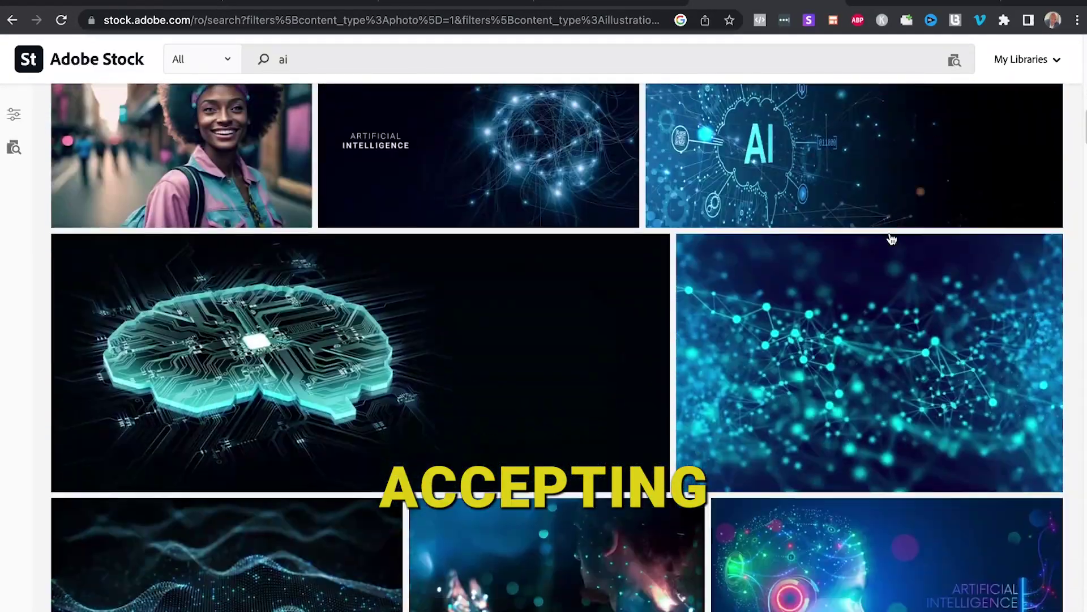
{"action": "scroll", "coordinate": [891, 239], "scroll_direction": "down", "scroll_amount": 15}
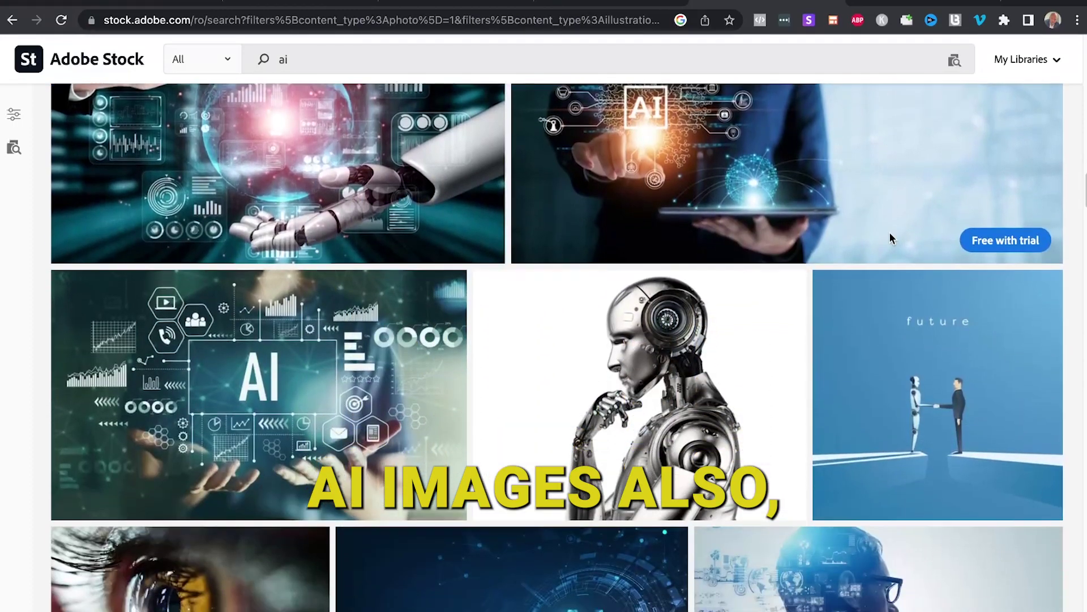
{"action": "scroll", "coordinate": [891, 239], "scroll_direction": "down", "scroll_amount": 15}
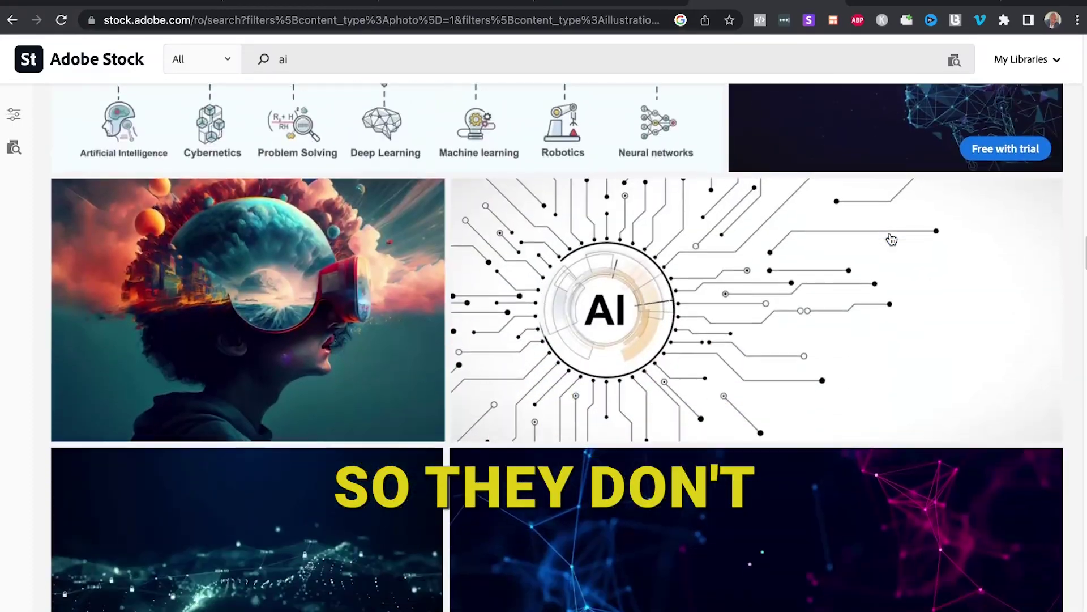
{"action": "scroll", "coordinate": [890, 239], "scroll_direction": "down", "scroll_amount": 1}
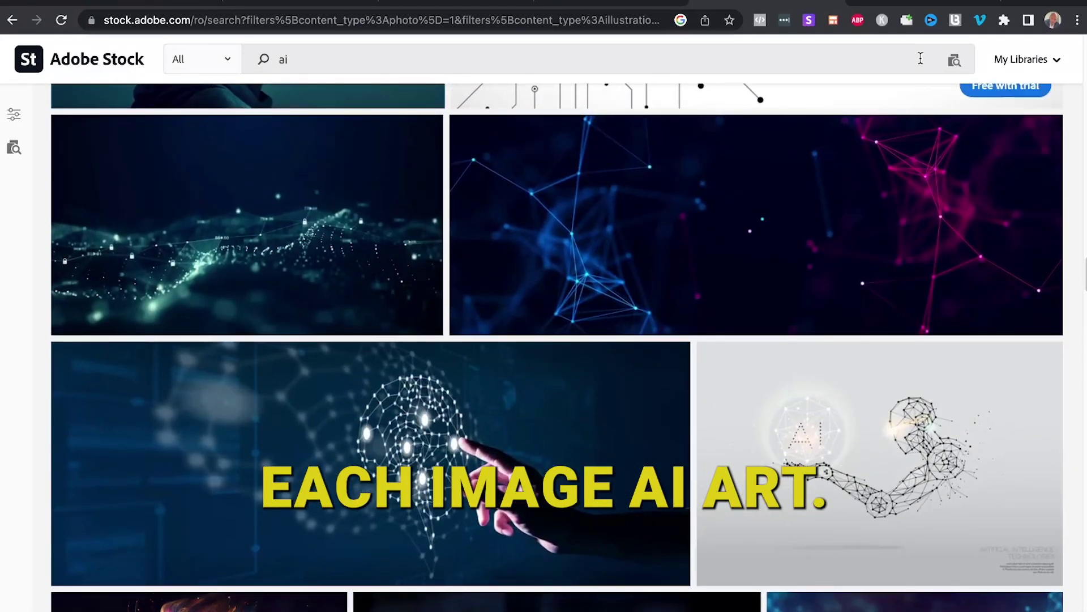
On the Generative AI Content page, highlight the acceptance sentence and read the submission requirements
{"action": "left_click", "coordinate": [913, 5]}
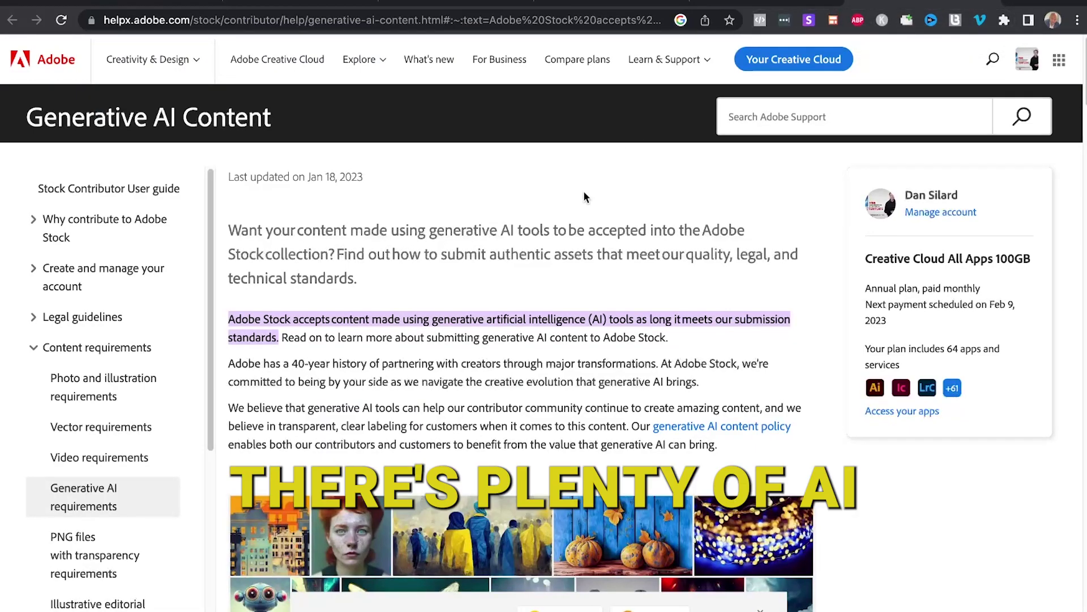
{"action": "scroll", "coordinate": [300, 273], "scroll_direction": "down", "scroll_amount": 2}
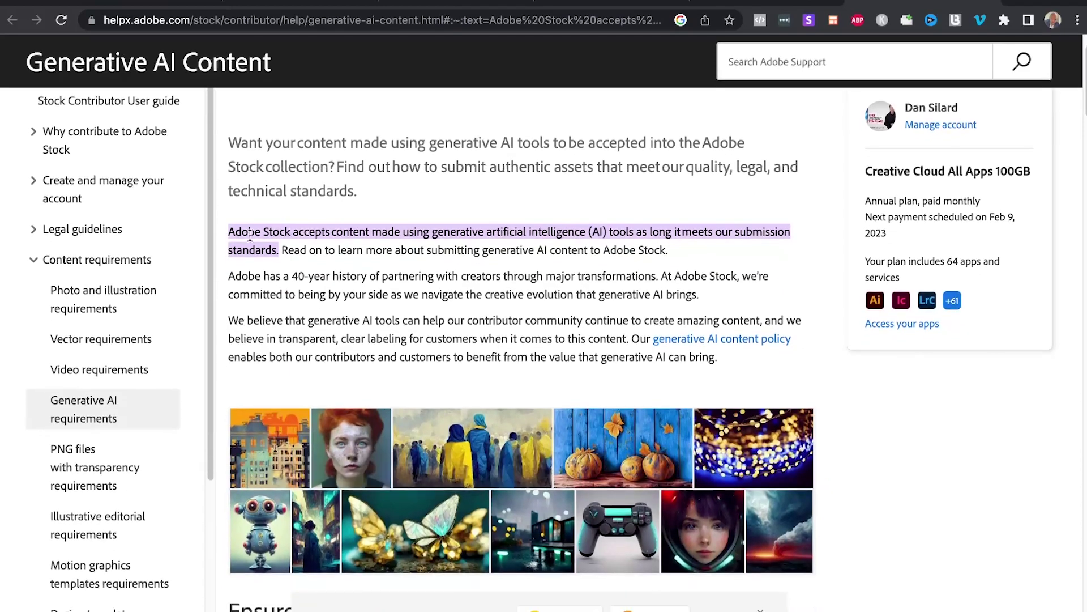
{"action": "left_click_drag", "start_coordinate": [229, 230], "coordinate": [390, 229]}
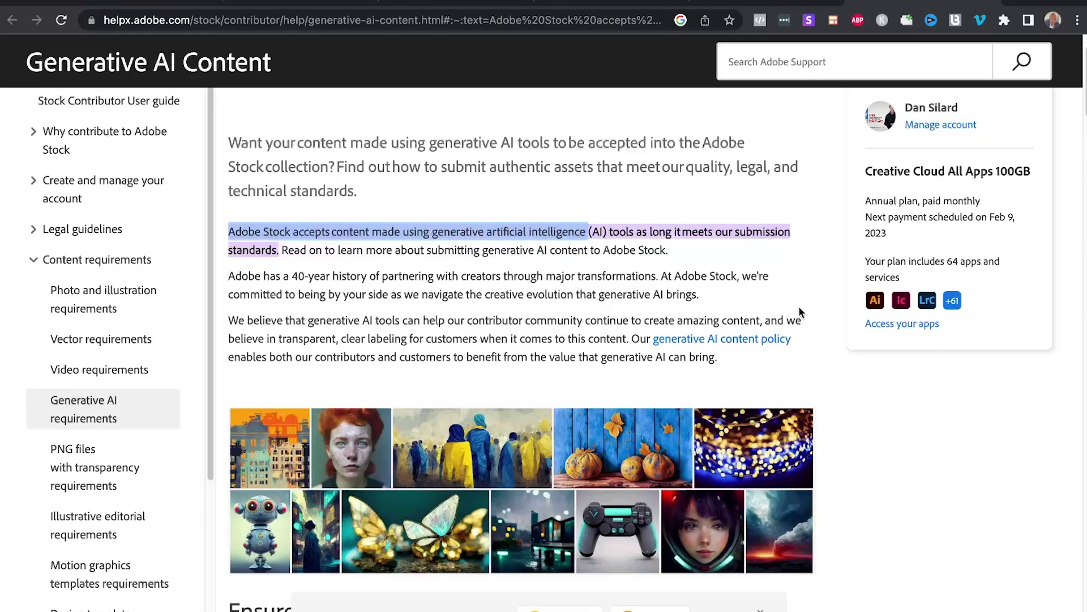
{"action": "scroll", "coordinate": [800, 308], "scroll_direction": "down", "scroll_amount": 5}
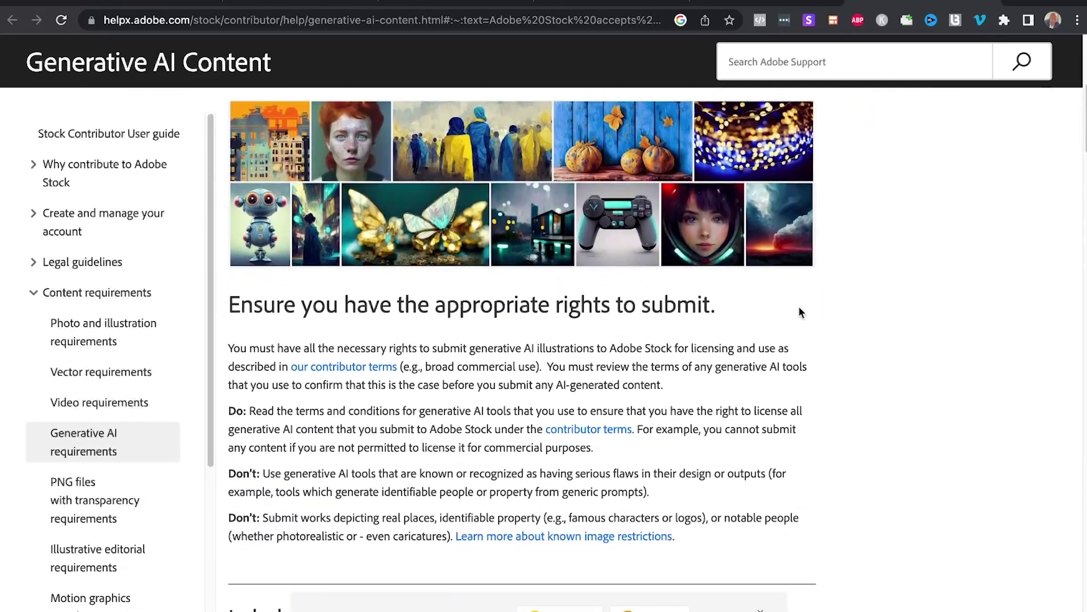
{"action": "scroll", "coordinate": [800, 311], "scroll_direction": "down", "scroll_amount": 10}
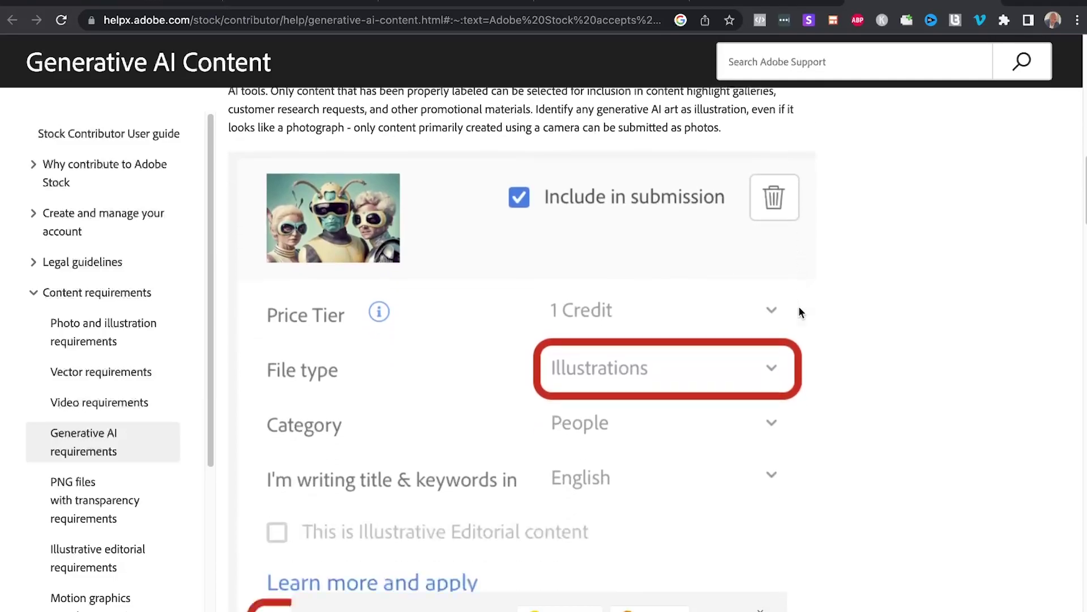